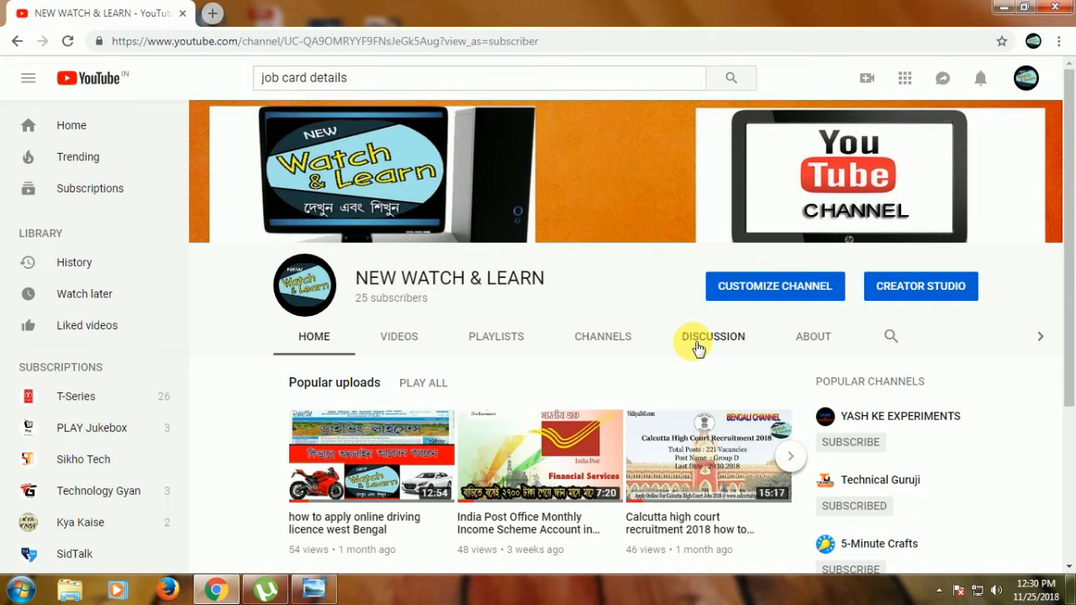
Search Google for "wb tender.gov in" in a new browser tab and open the WB e-Tender site from the results
click(217, 17)
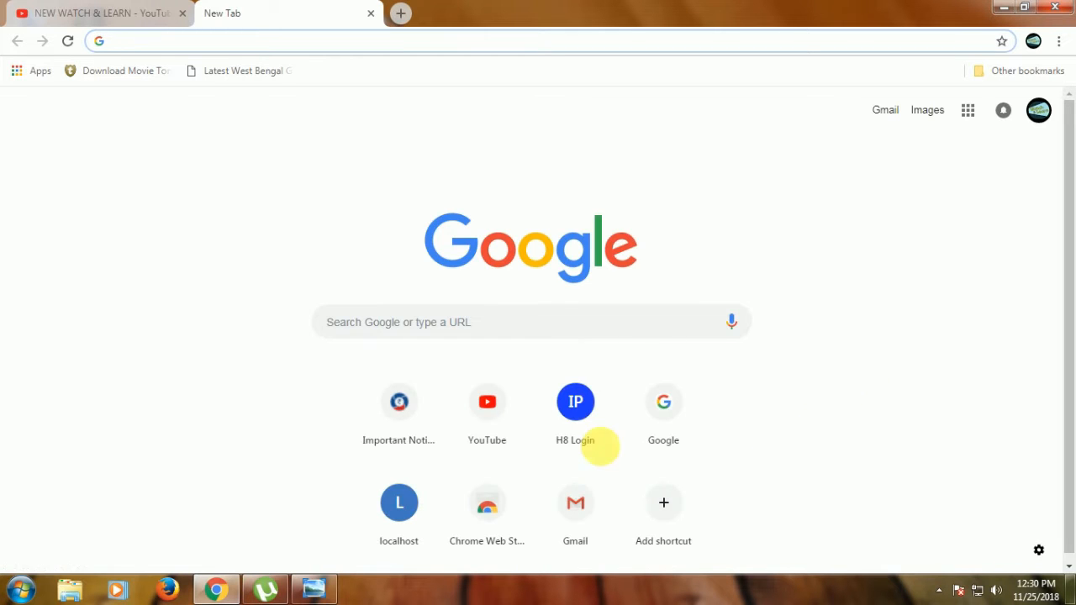
click(677, 417)
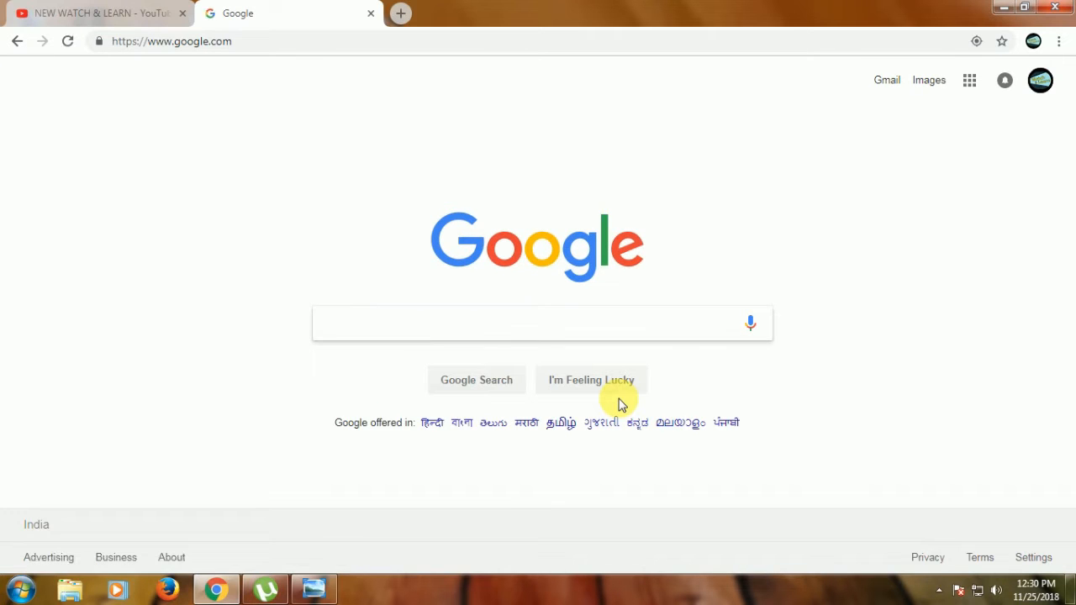
text(wb te)
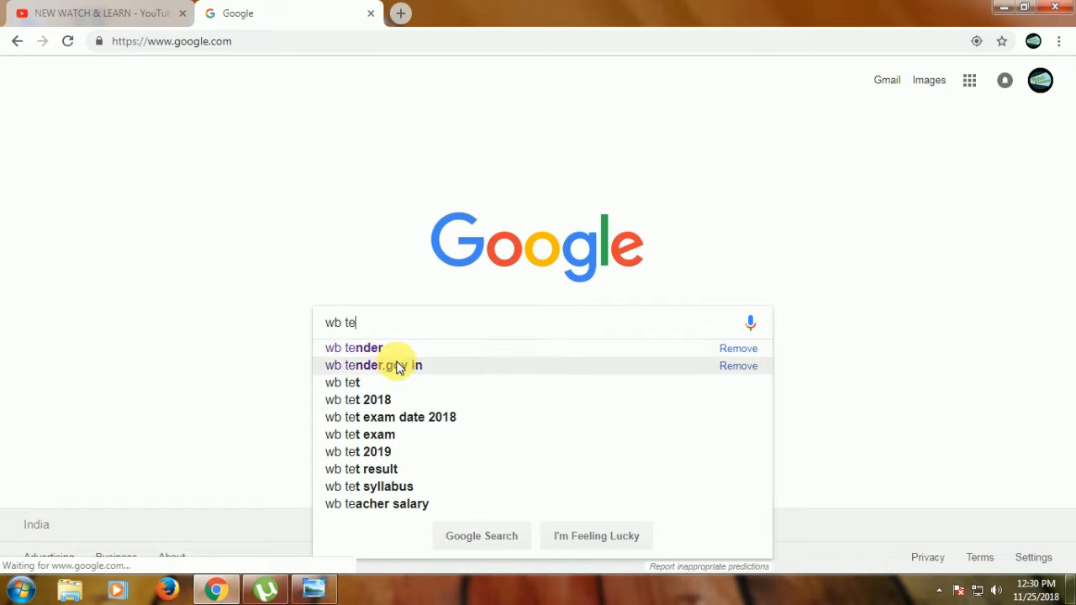
click(398, 365)
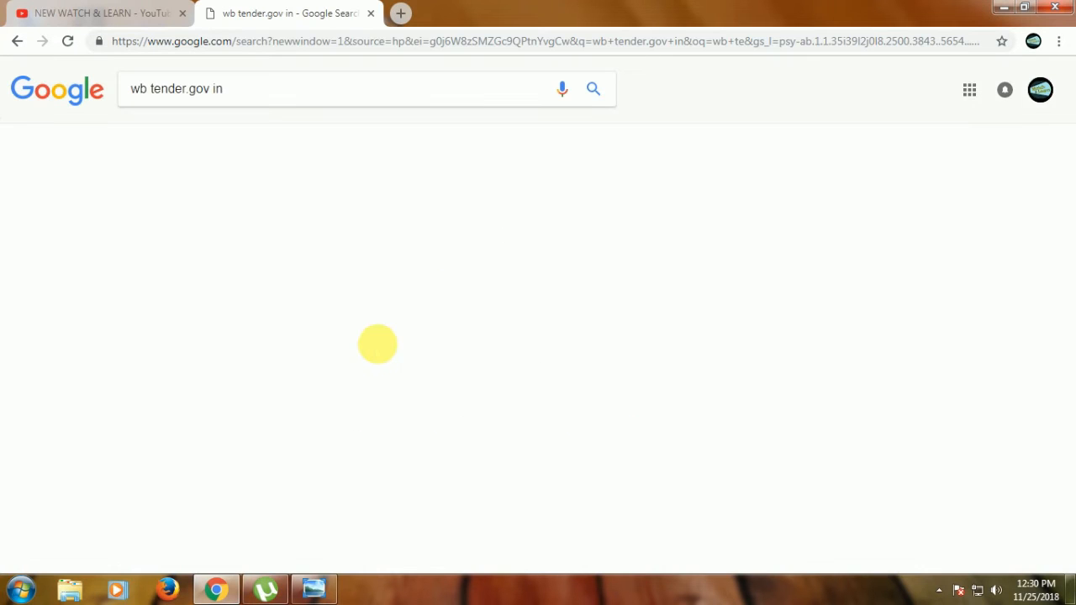
click(143, 203)
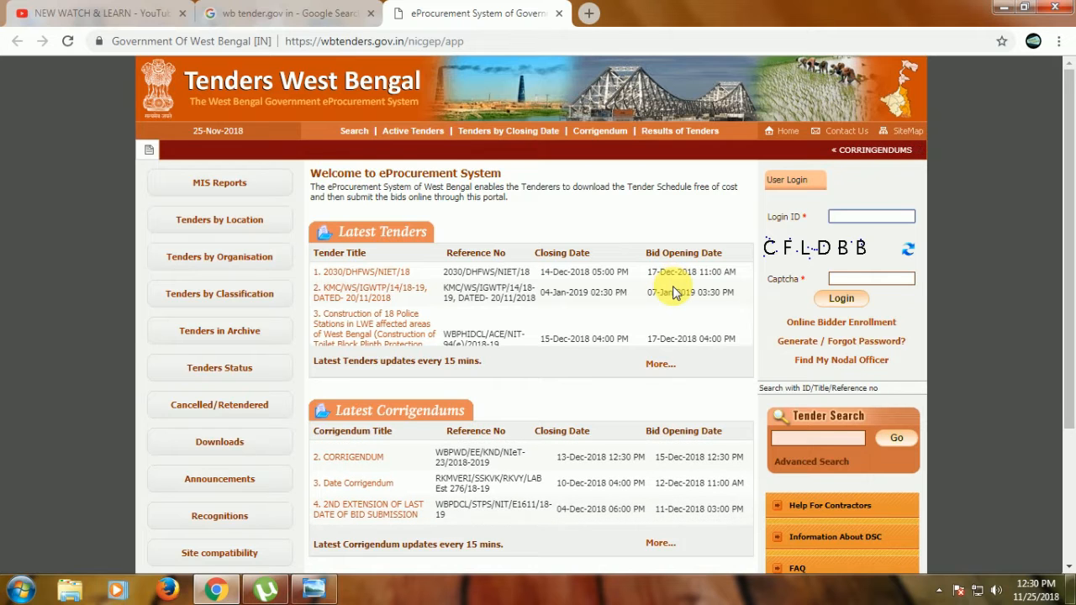
Start the JRE 8 download (jre-windows-i586.exe) from the portal's Downloads page and cancel it
click(219, 442)
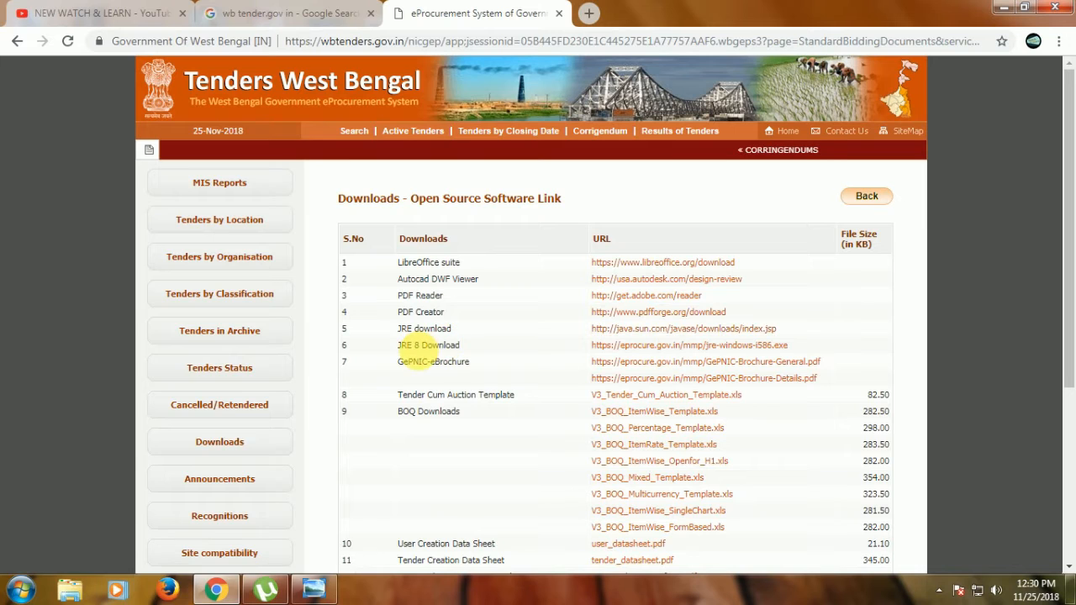
click(638, 347)
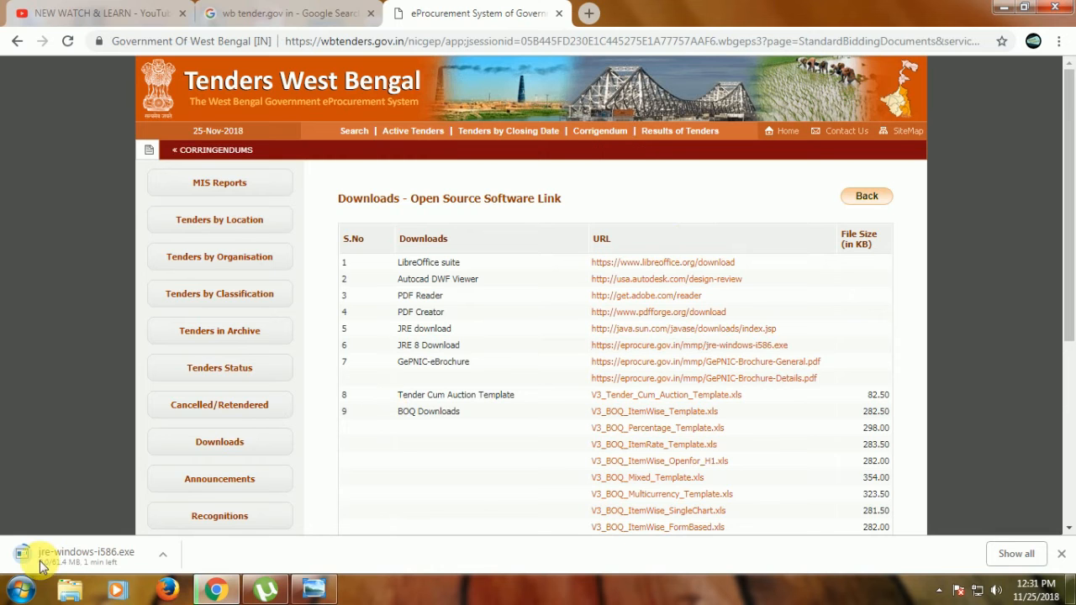
click(163, 555)
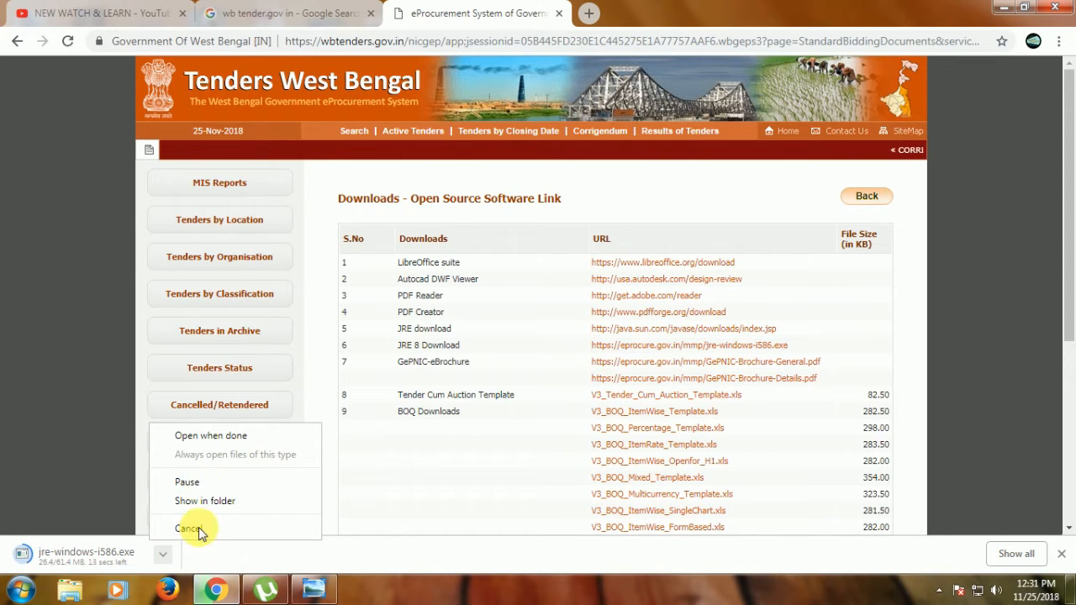
click(194, 529)
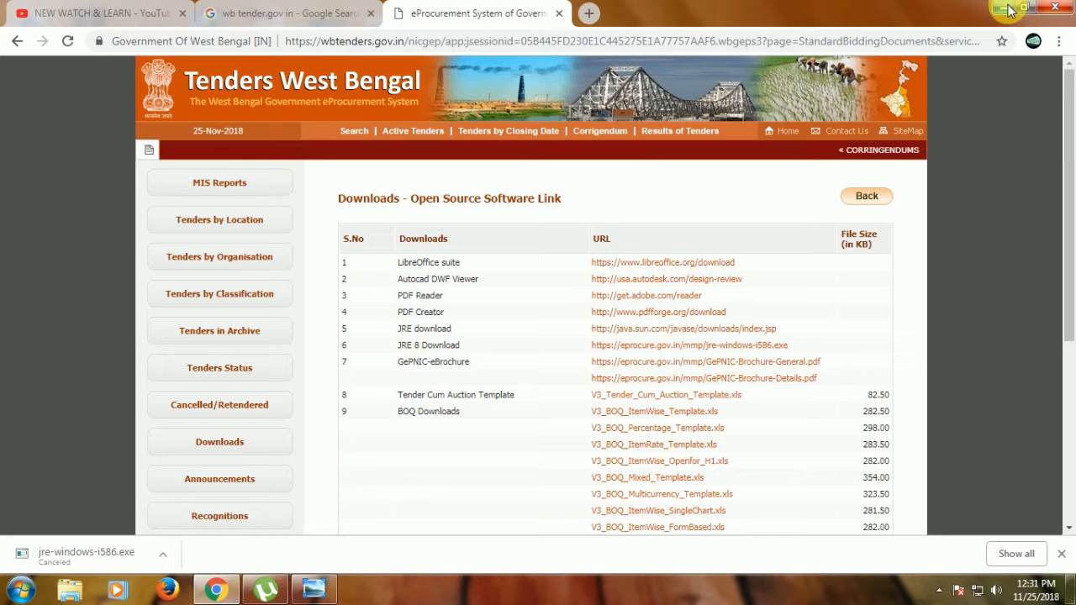
Go to the desktop and run the JRE installer saved there
key(super+d)
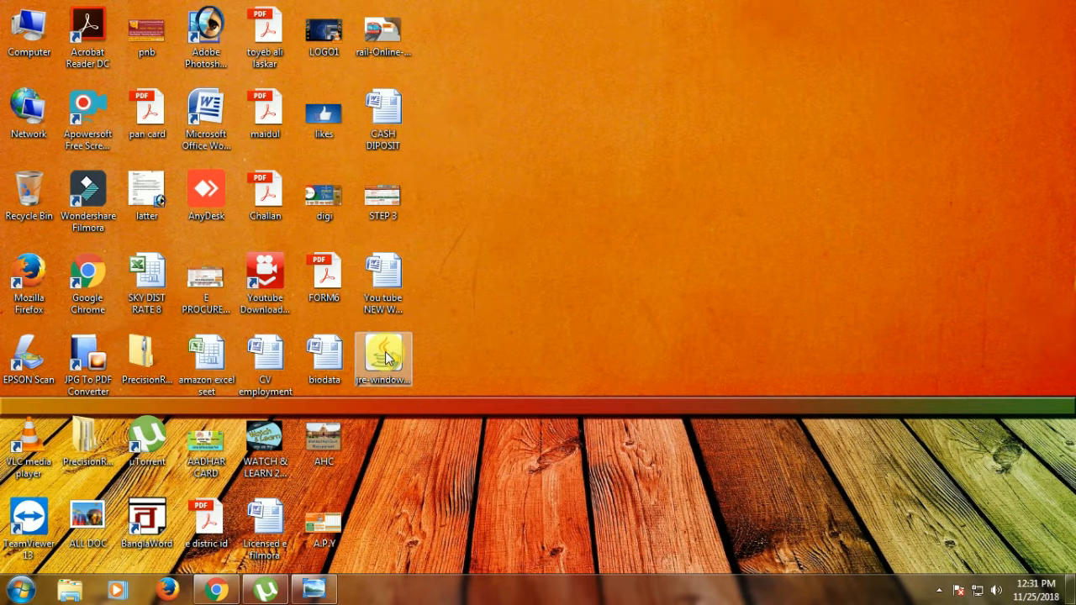
double_click(387, 359)
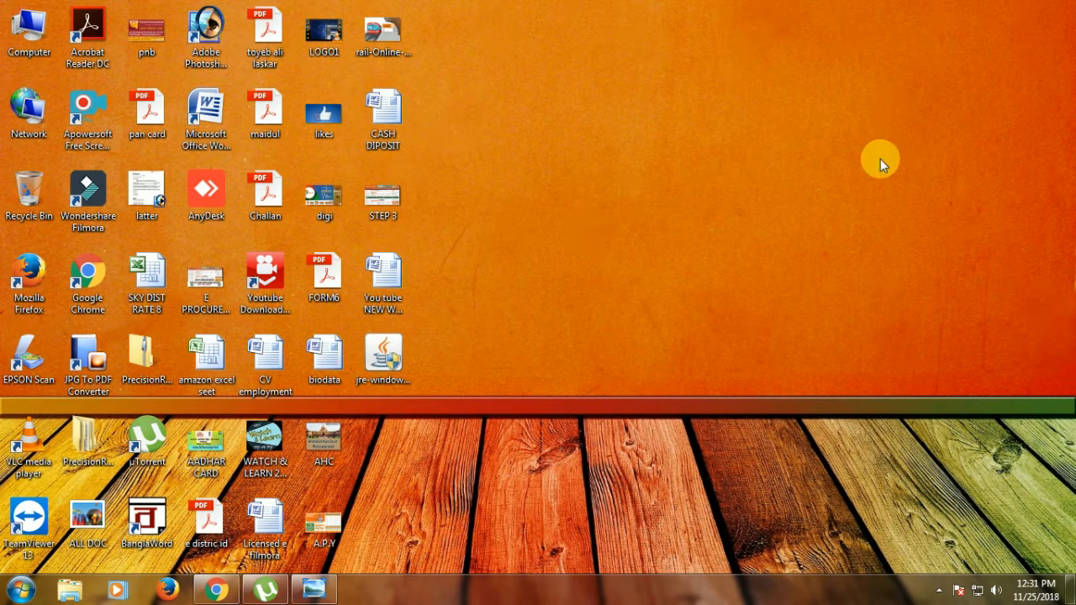
Open the Java Control Panel's security settings, set the security level to Very High and restore all security prompts
click(20, 589)
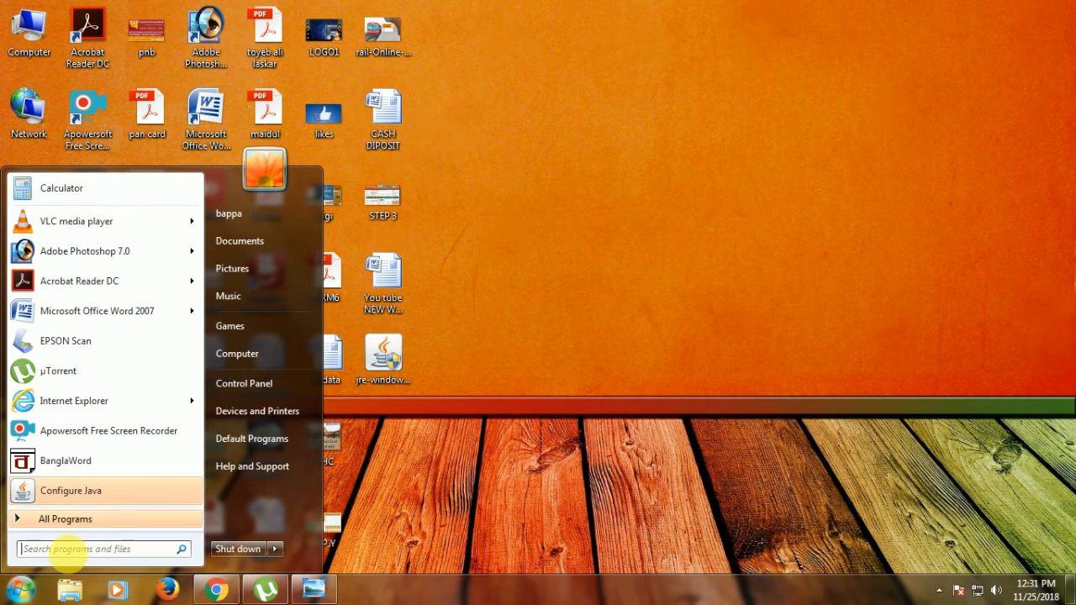
click(672, 452)
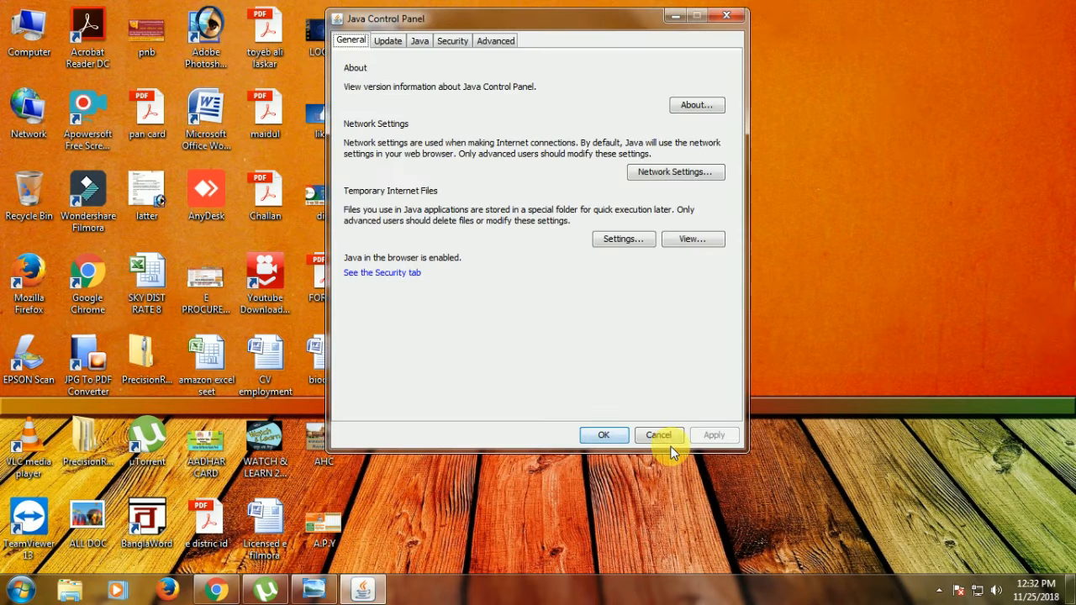
click(459, 42)
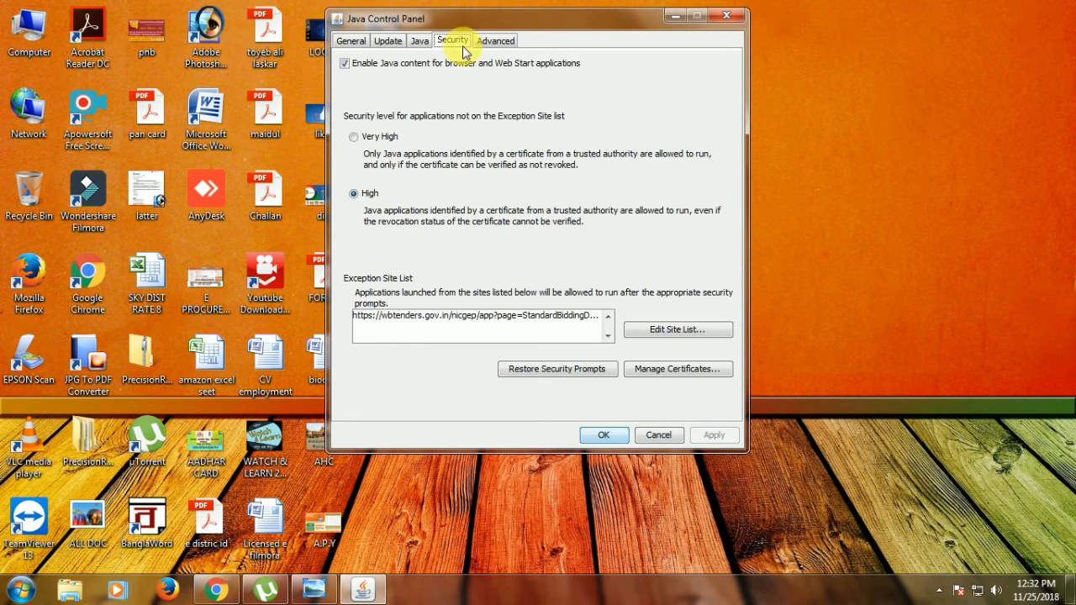
click(354, 138)
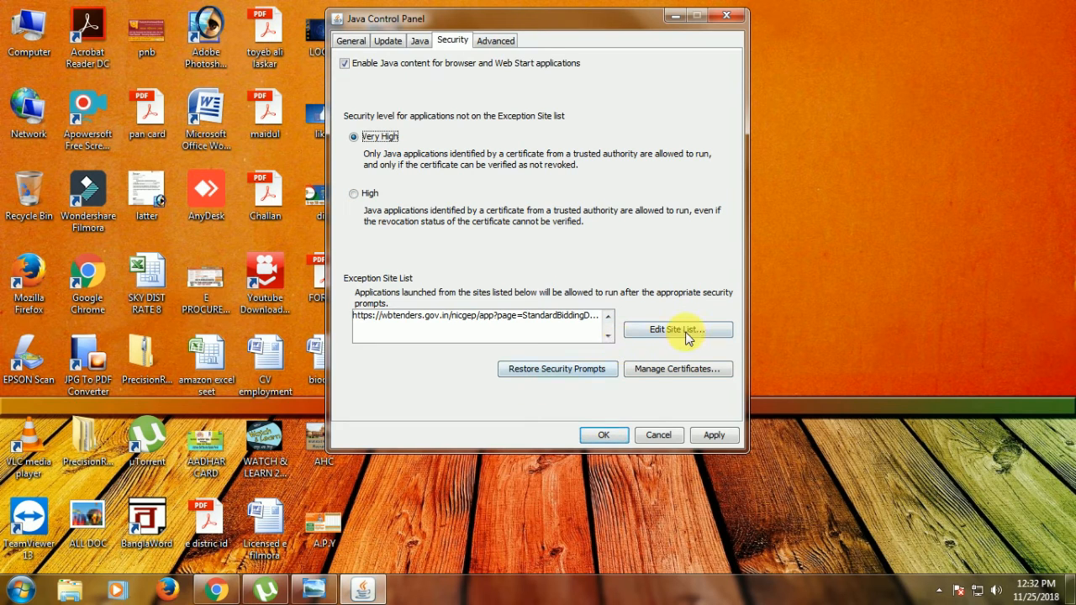
click(545, 371)
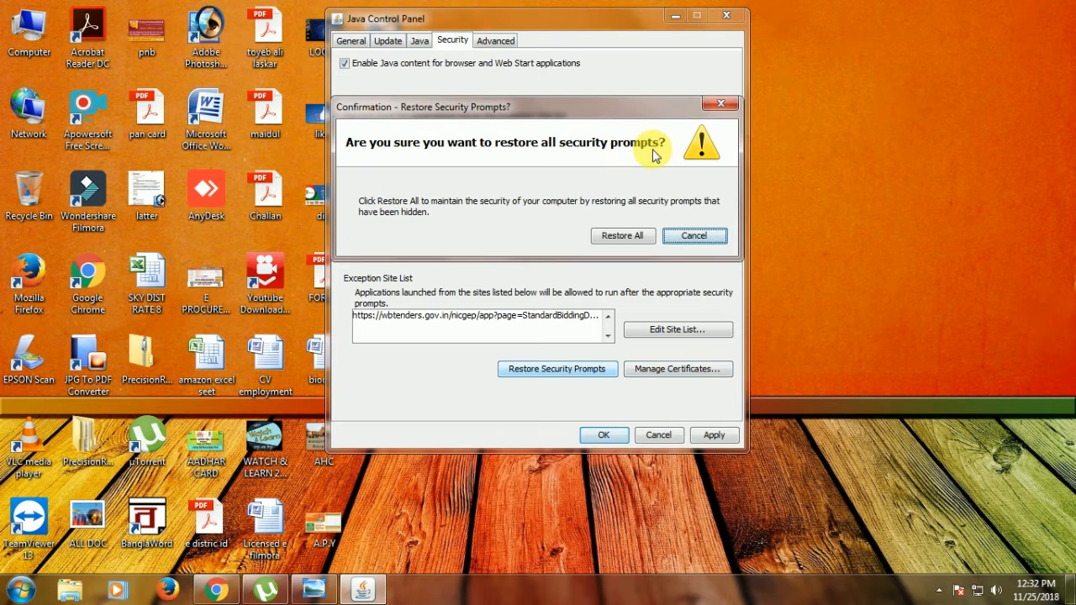
click(622, 236)
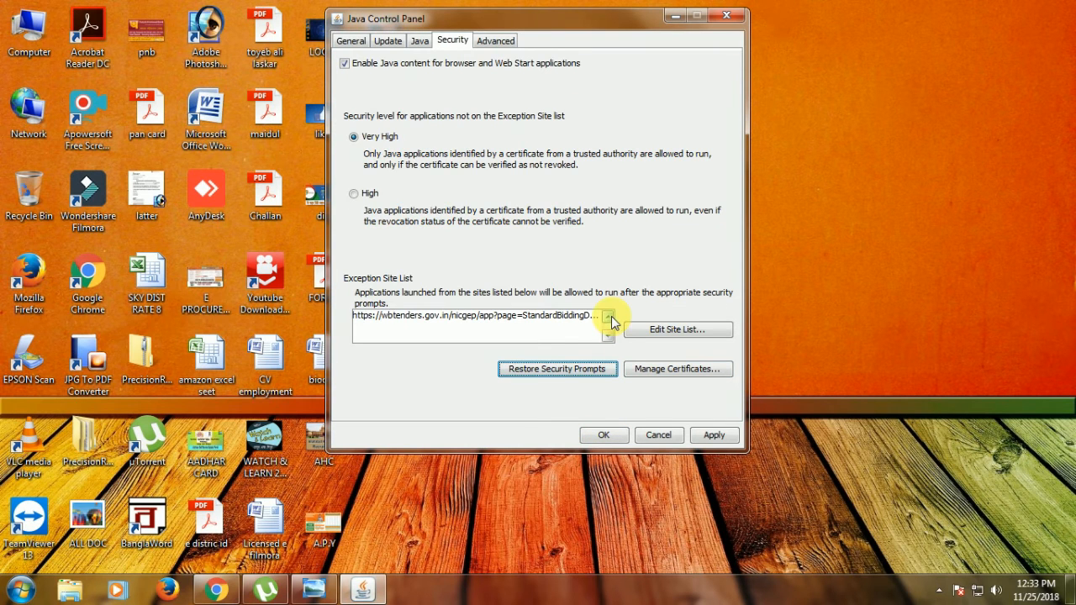
Open Java's Exception Site List for editing, switch to Chrome and copy the WB e-Tender home page address
click(672, 334)
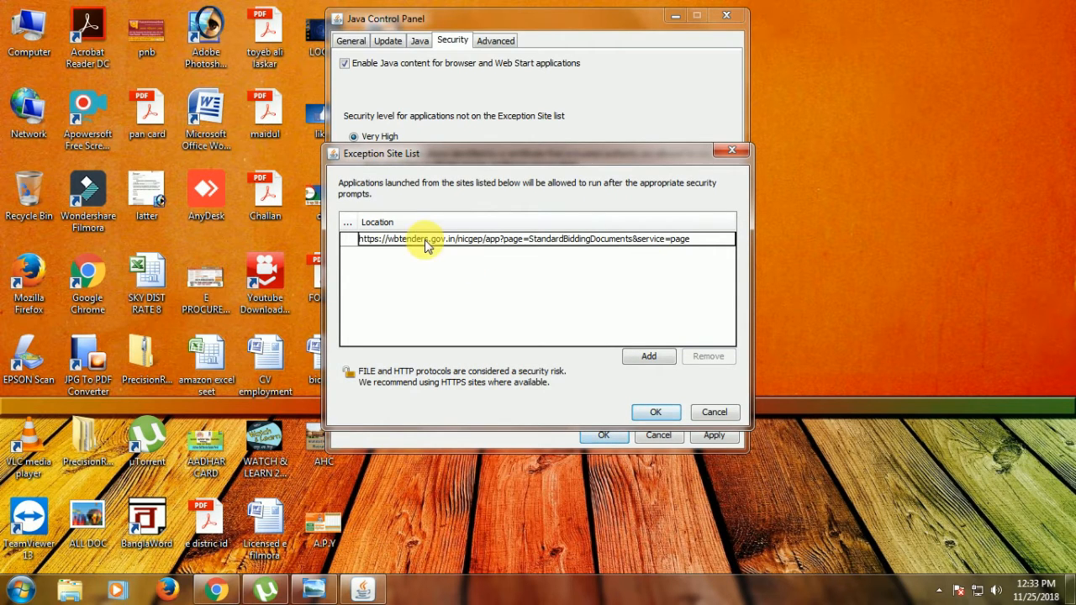
click(218, 592)
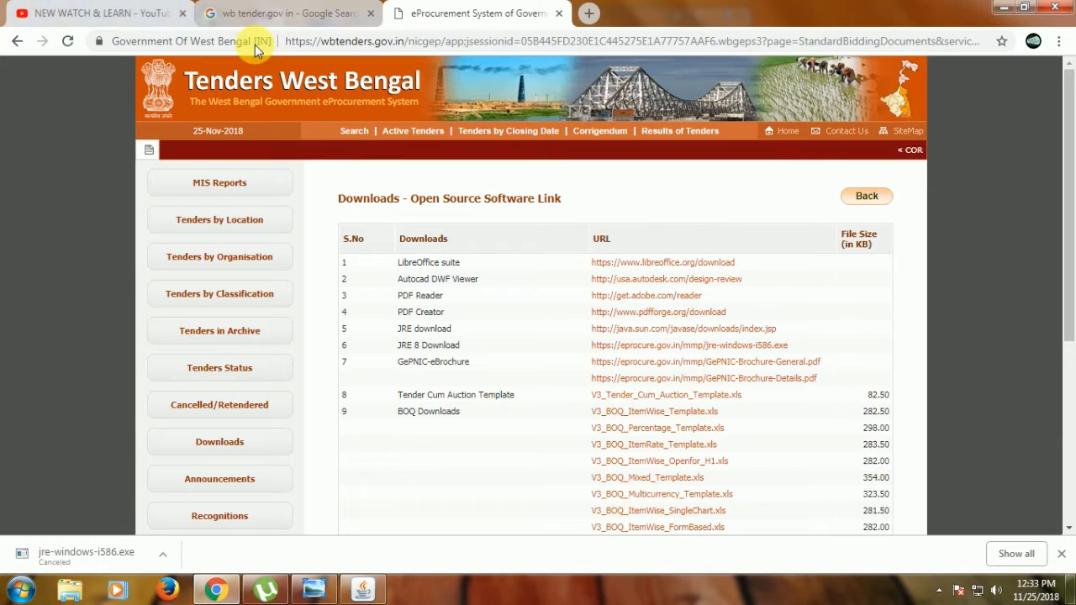
click(319, 17)
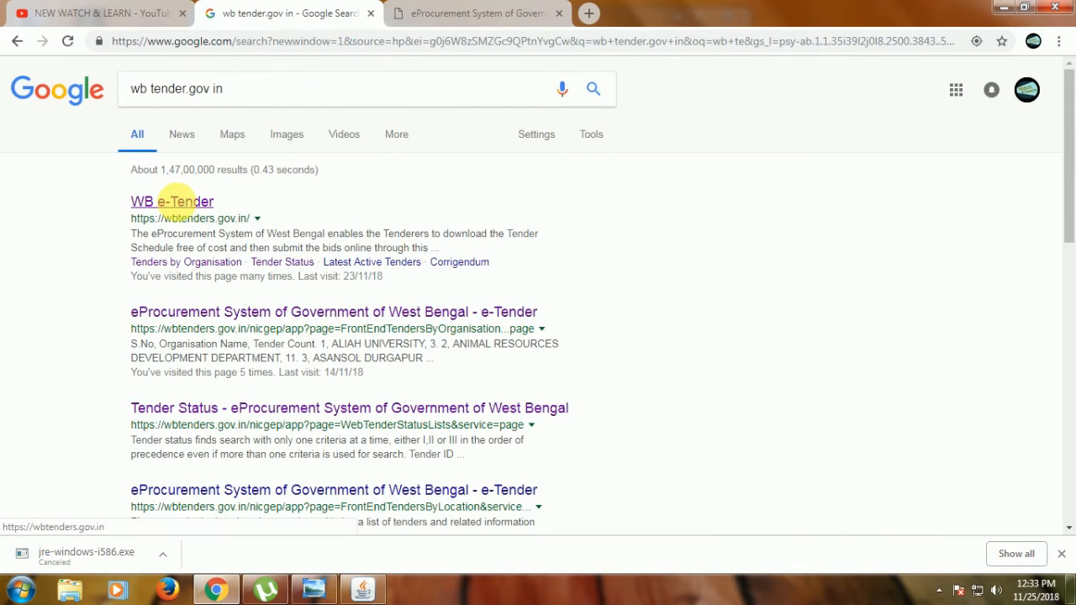
click(197, 202)
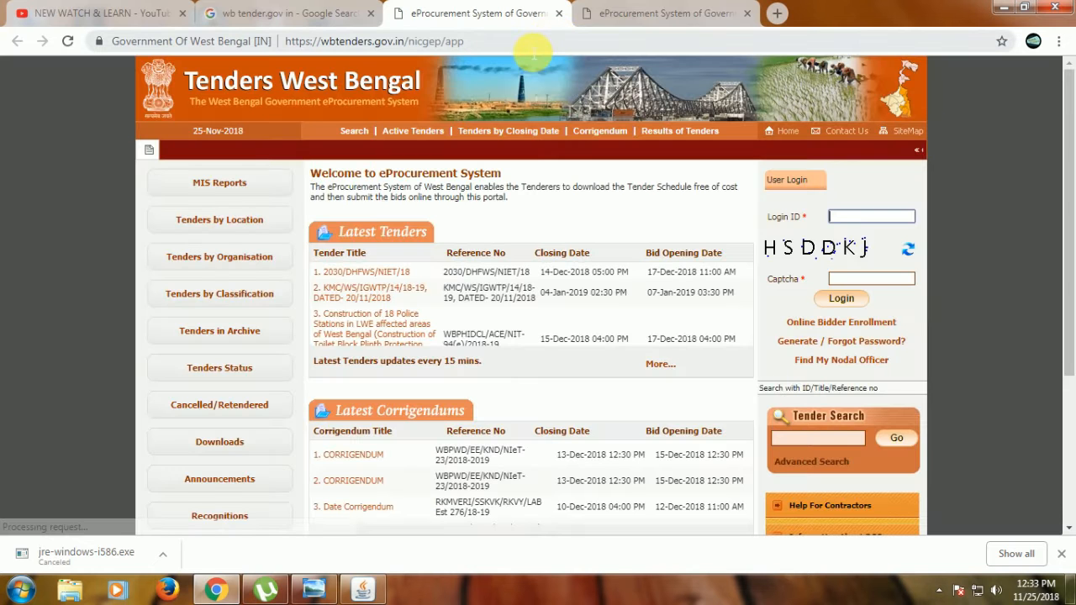
click(521, 44)
key(ctrl+c)
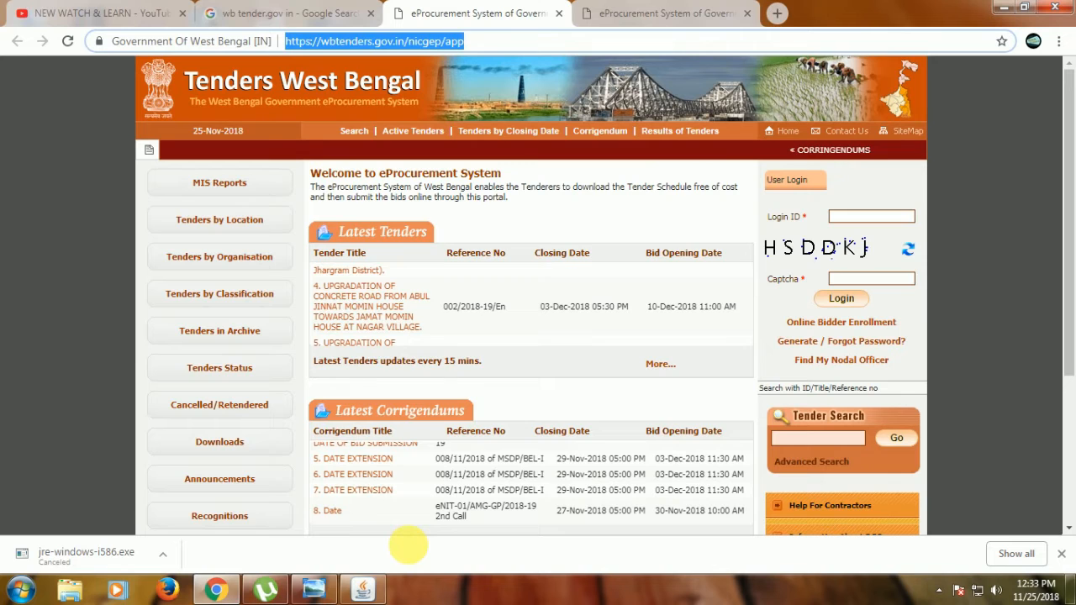
click(375, 598)
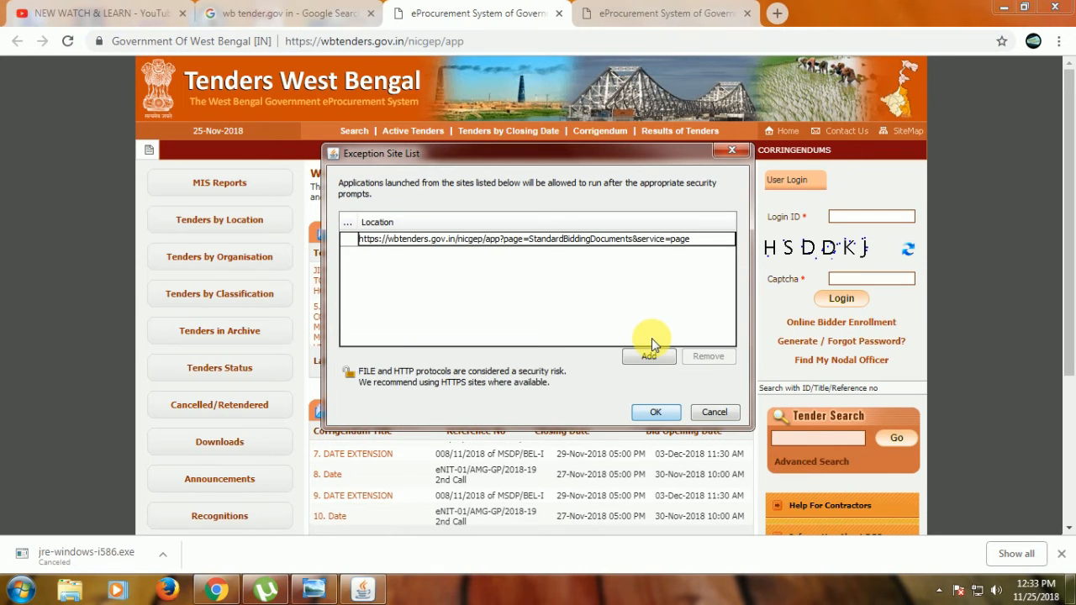
click(649, 355)
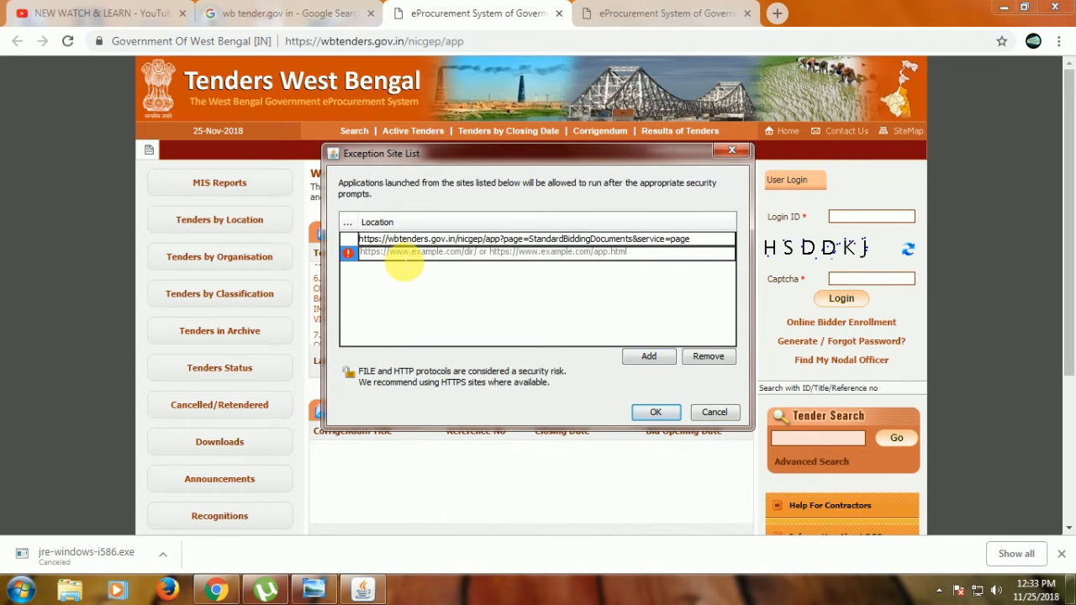
key(ctrl+v)
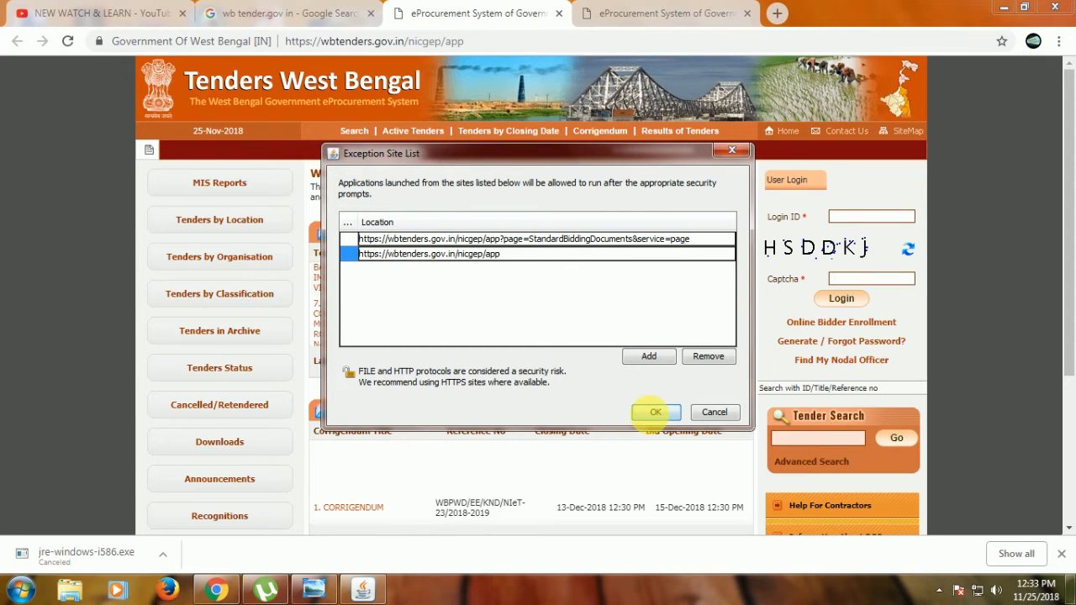
click(648, 360)
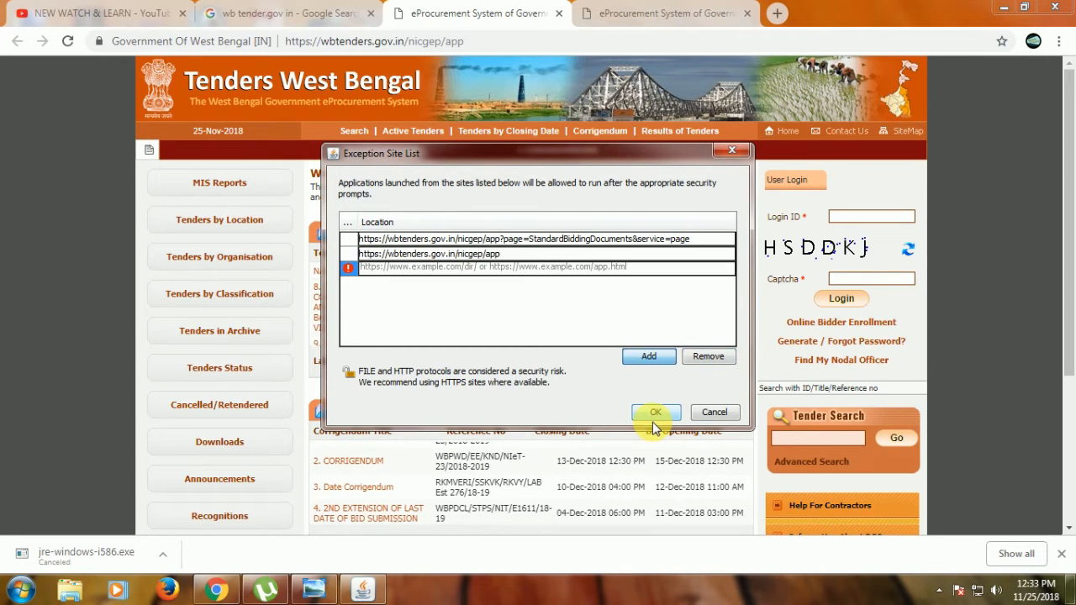
click(647, 412)
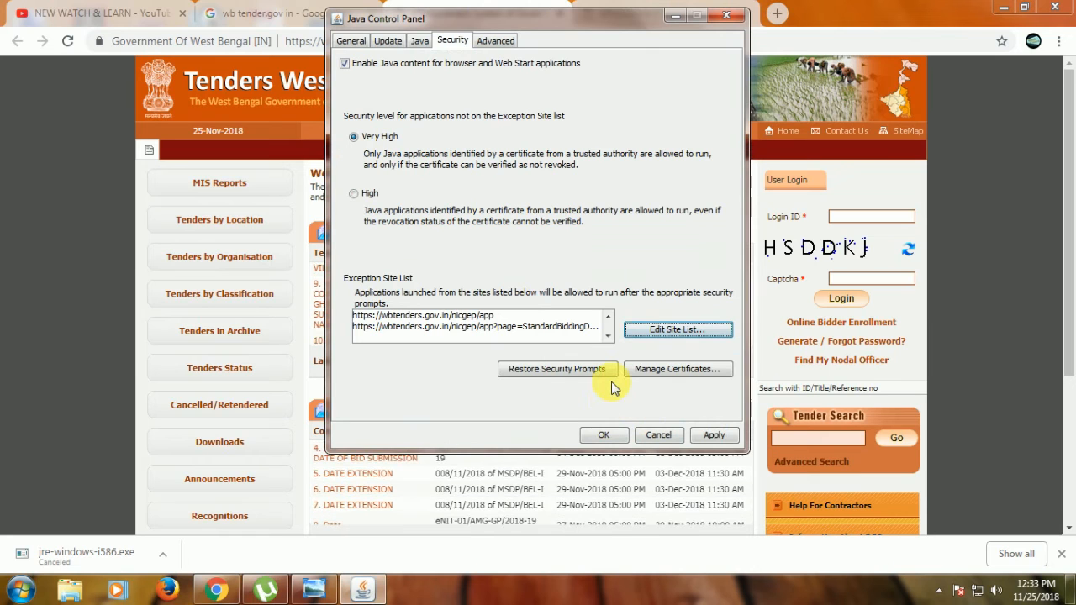
click(607, 435)
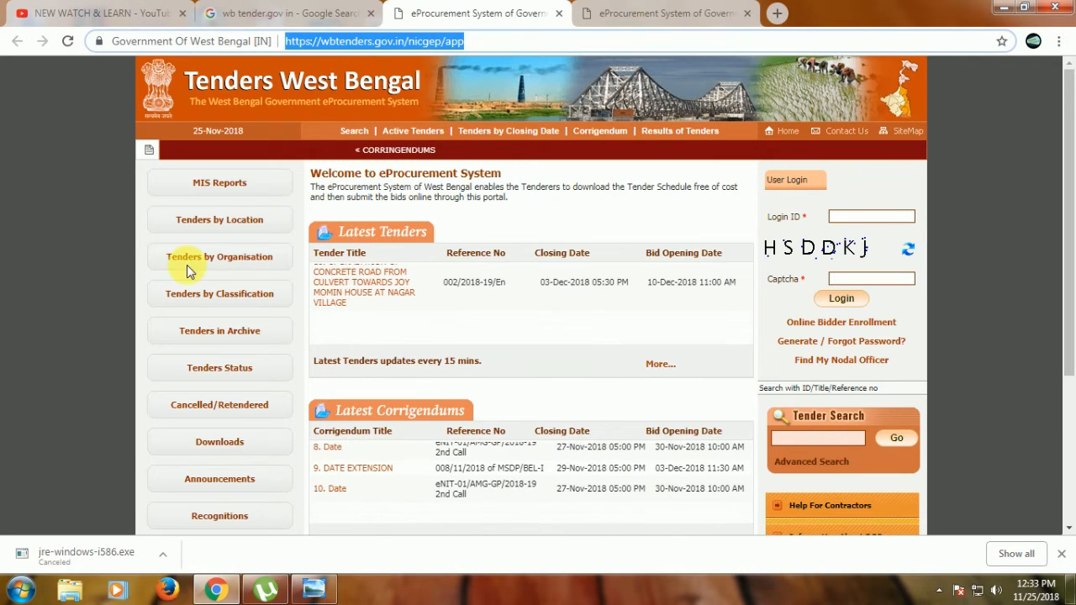
Dismiss the browser's download bar and highlight the full address of the WB e-Tender home page
click(1061, 554)
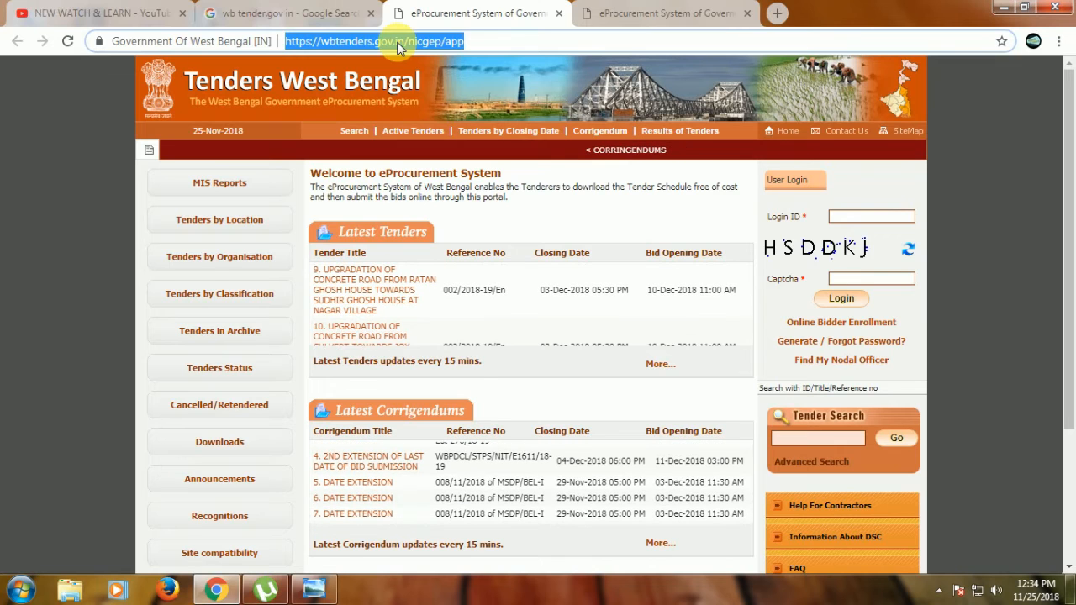
click(522, 46)
drag(522, 46, 278, 43)
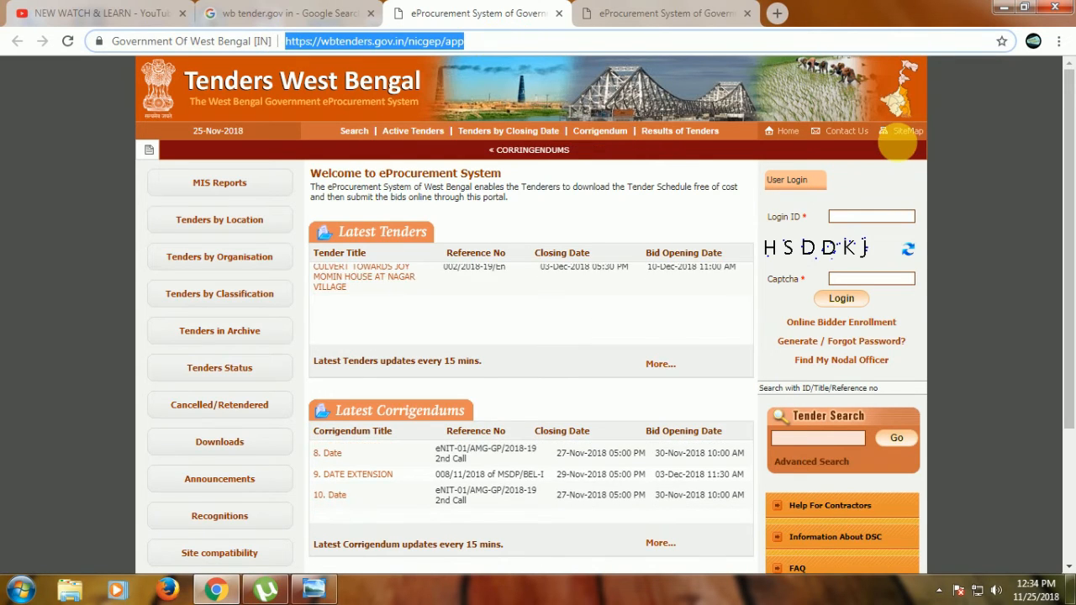